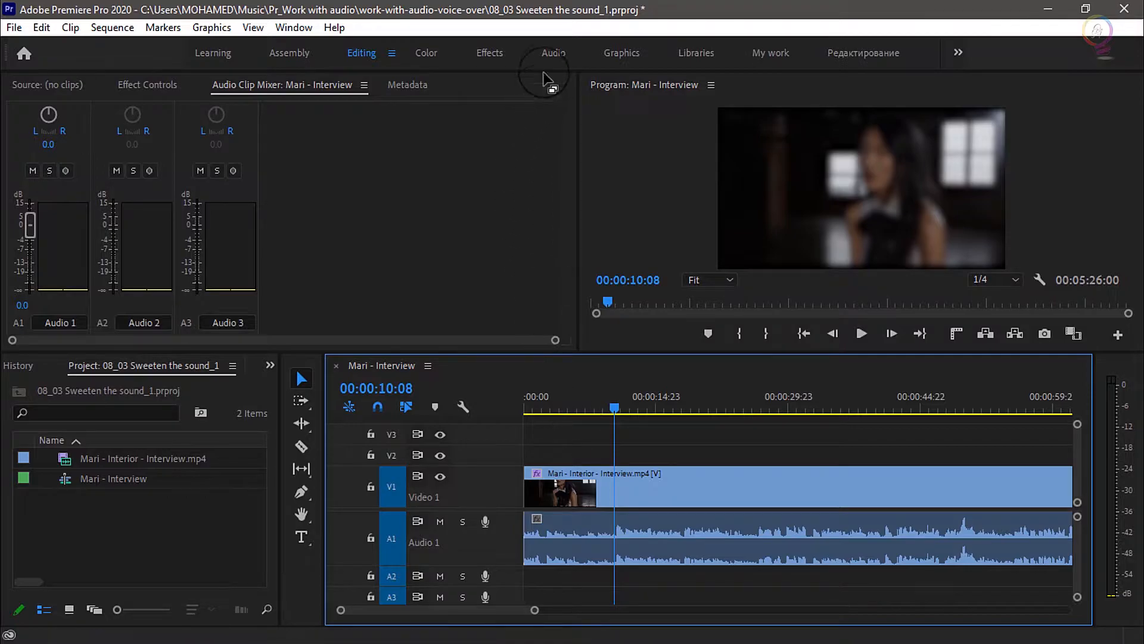
Switch to the Audio workspace and audition the Mari - Interior - Interview.mp4 clip in the timeline.
left_click(552, 53)
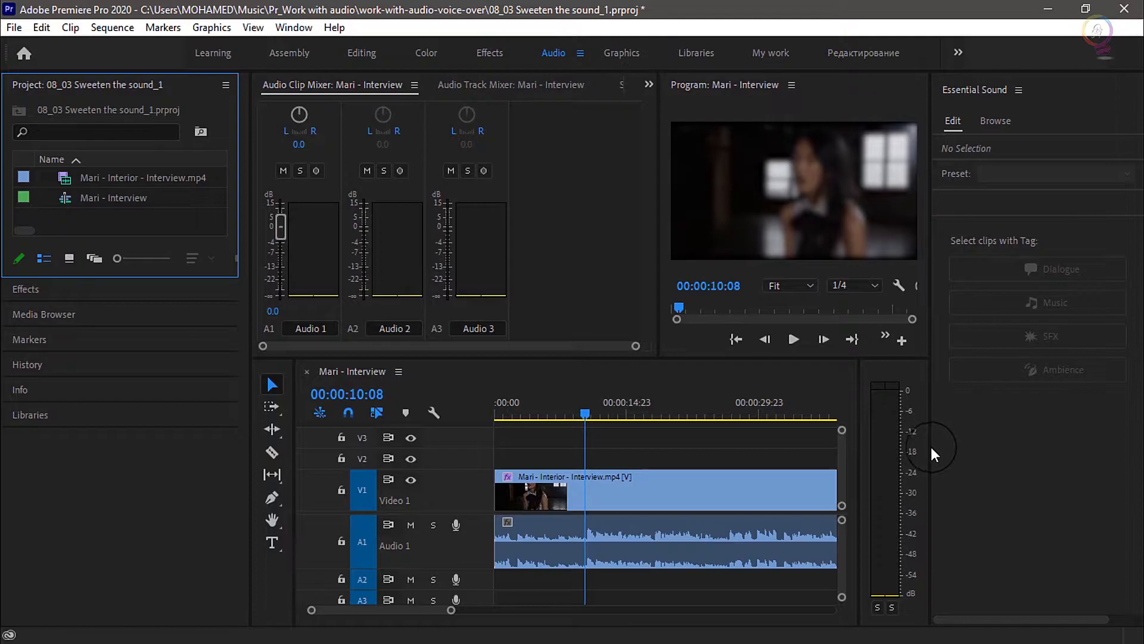
left_click_drag(930, 450, 908, 448)
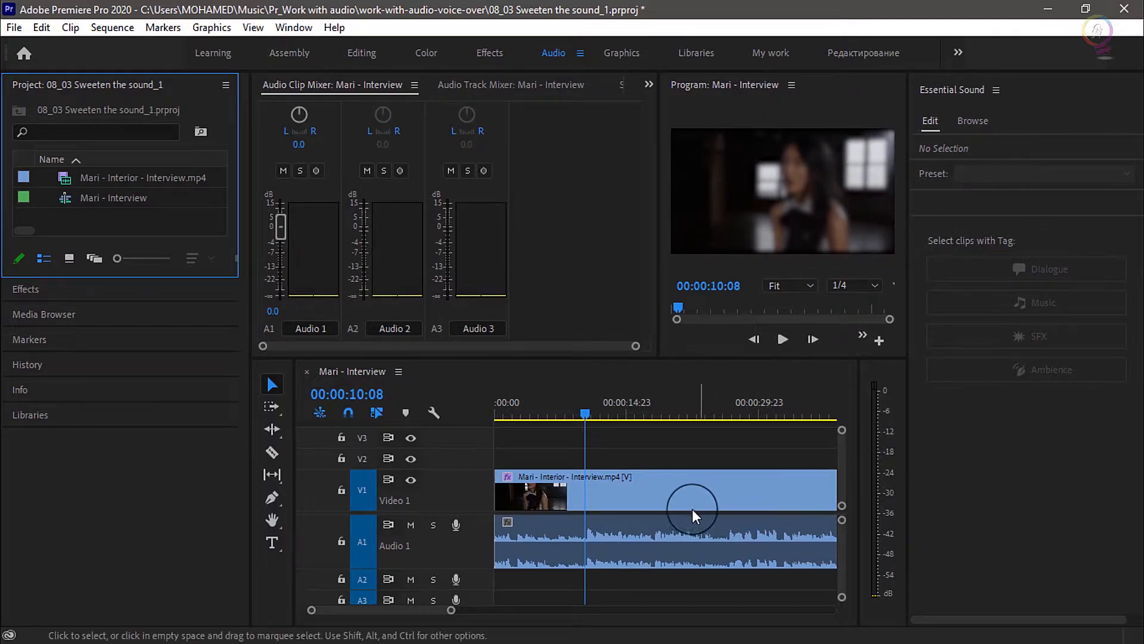
left_click(654, 500)
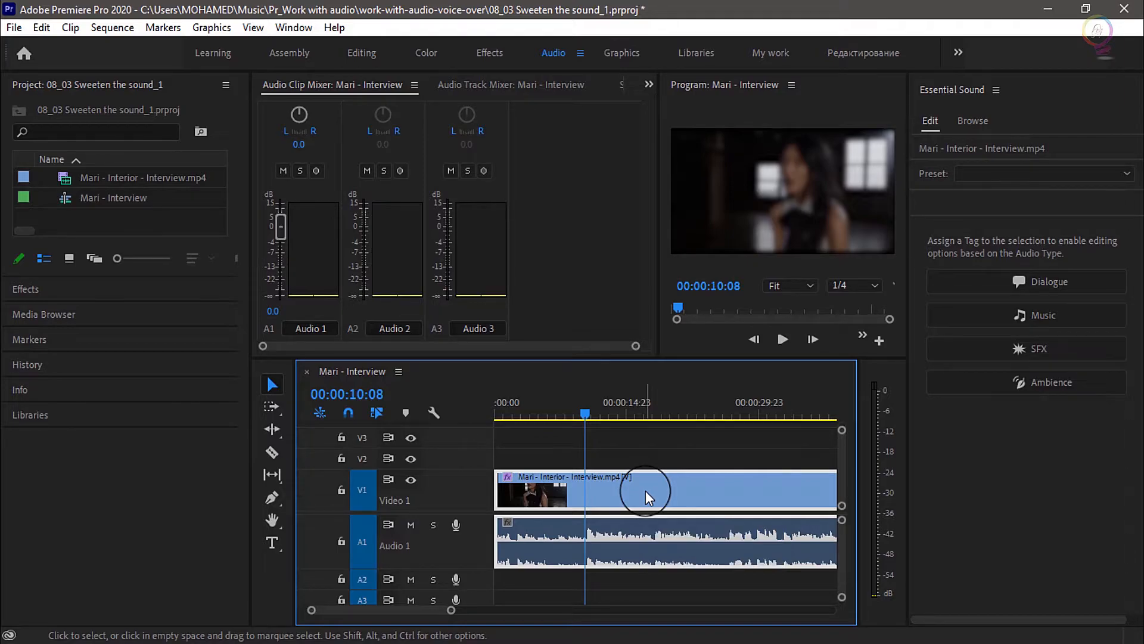
key("space")
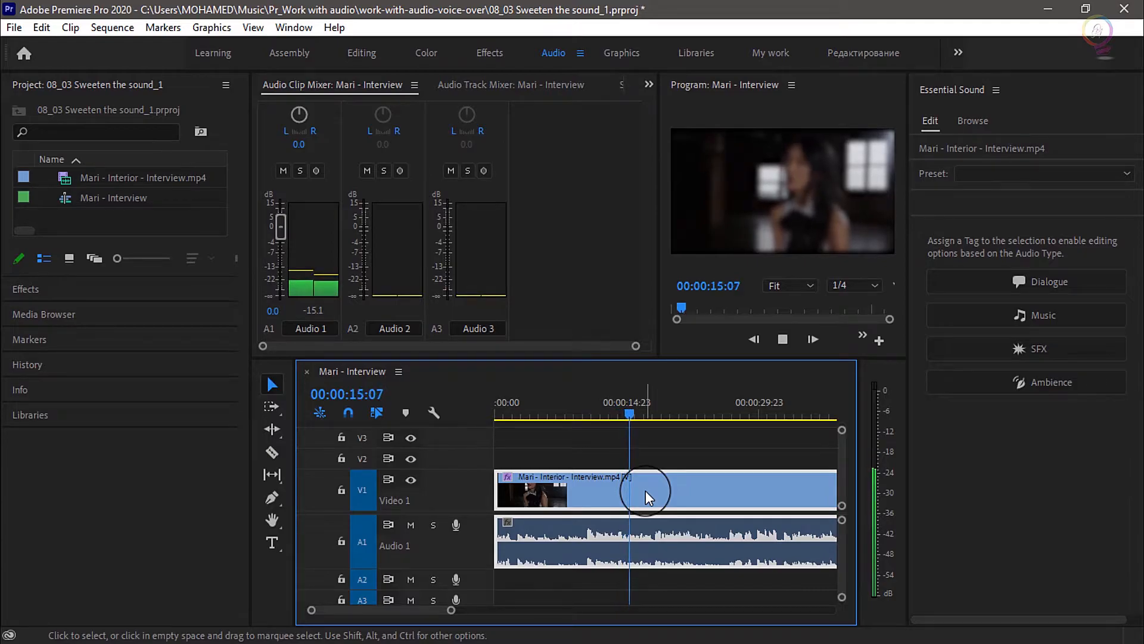
key("space")
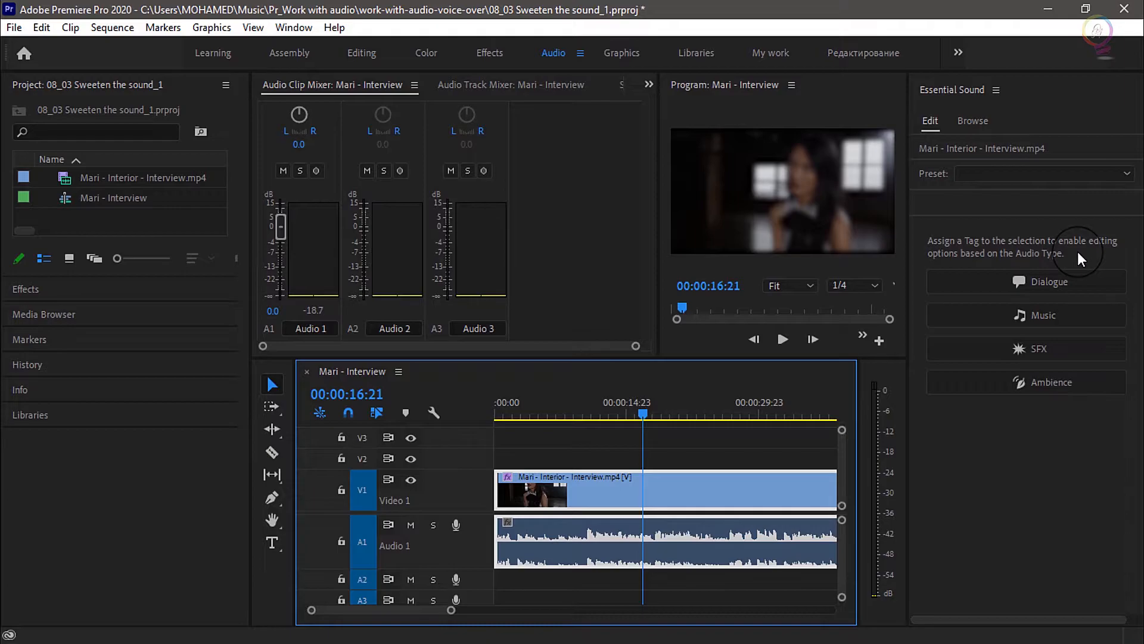
Tag the interview clip's audio as Dialogue, auto-match its loudness and listen to the result.
left_click(1103, 288)
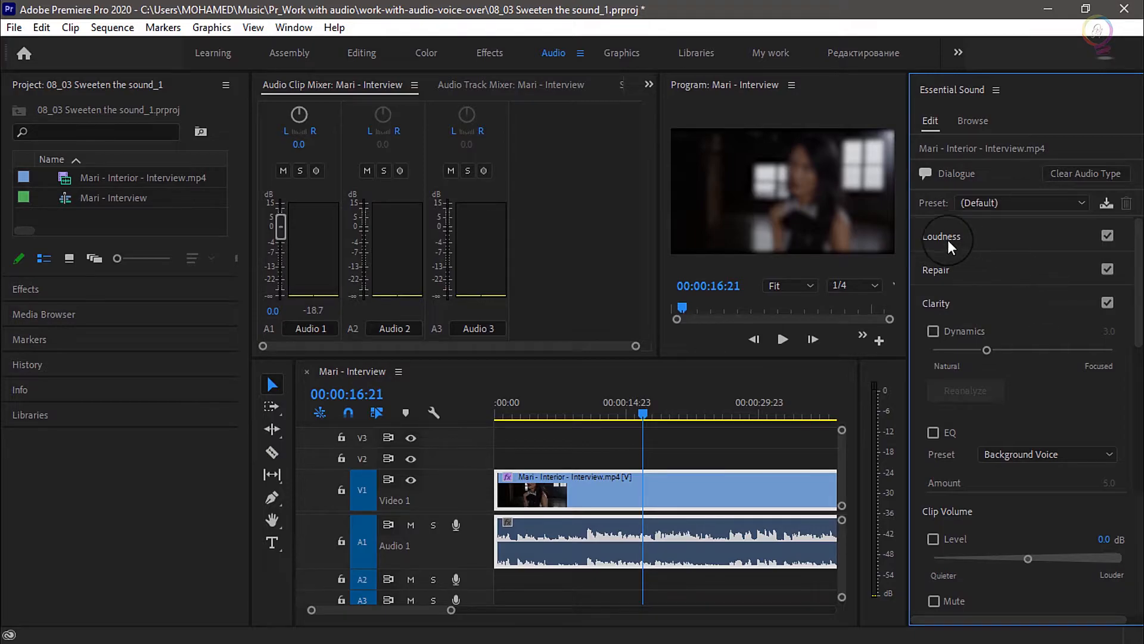
left_click(1028, 238)
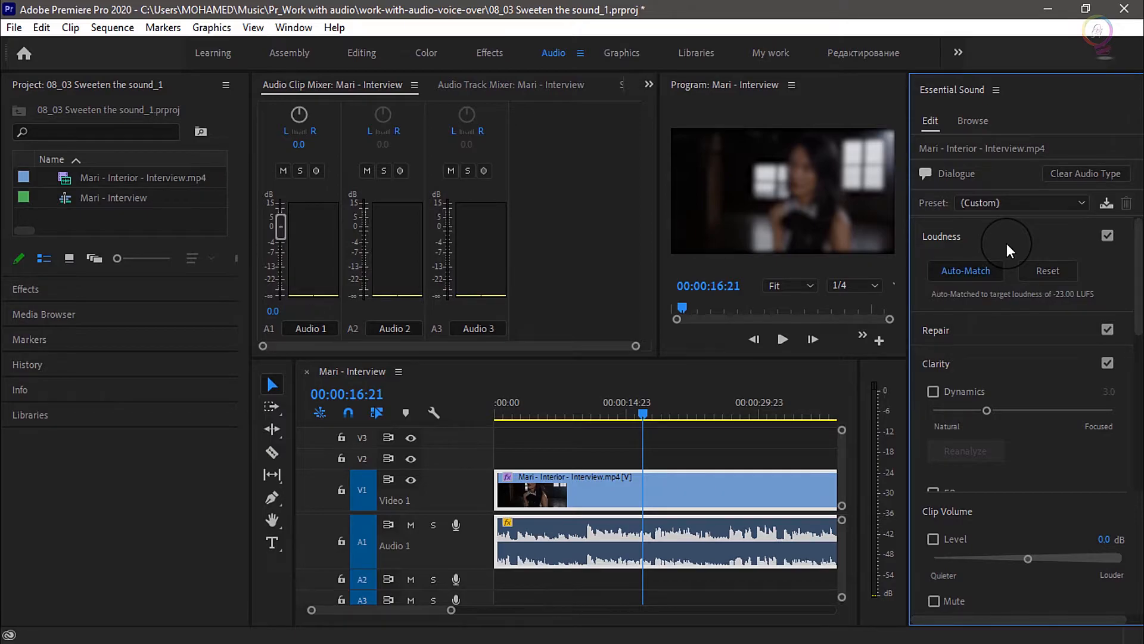
key("space")
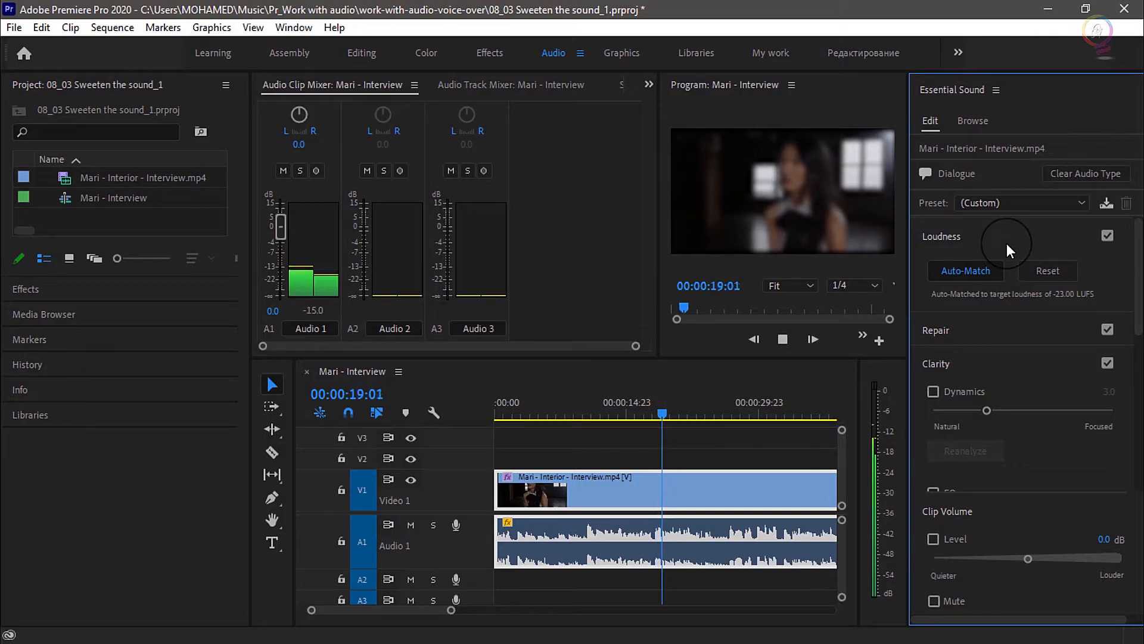
key("space")
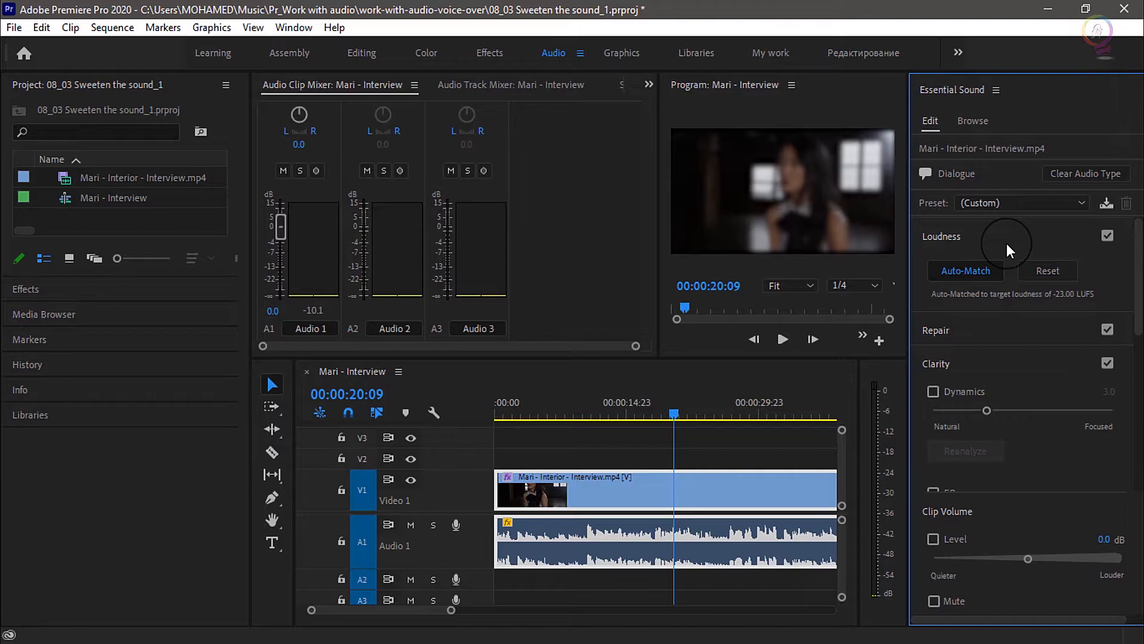
Enable Dynamics in the dialogue's Clarity settings and play a few seconds of the clip.
left_click(988, 327)
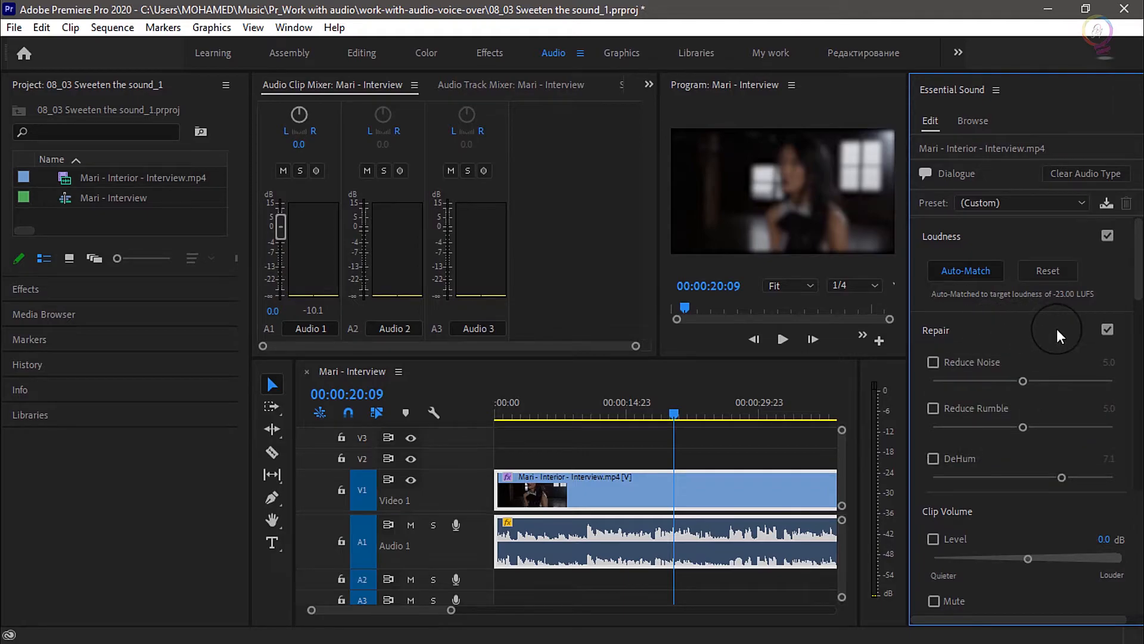
left_click(1000, 327)
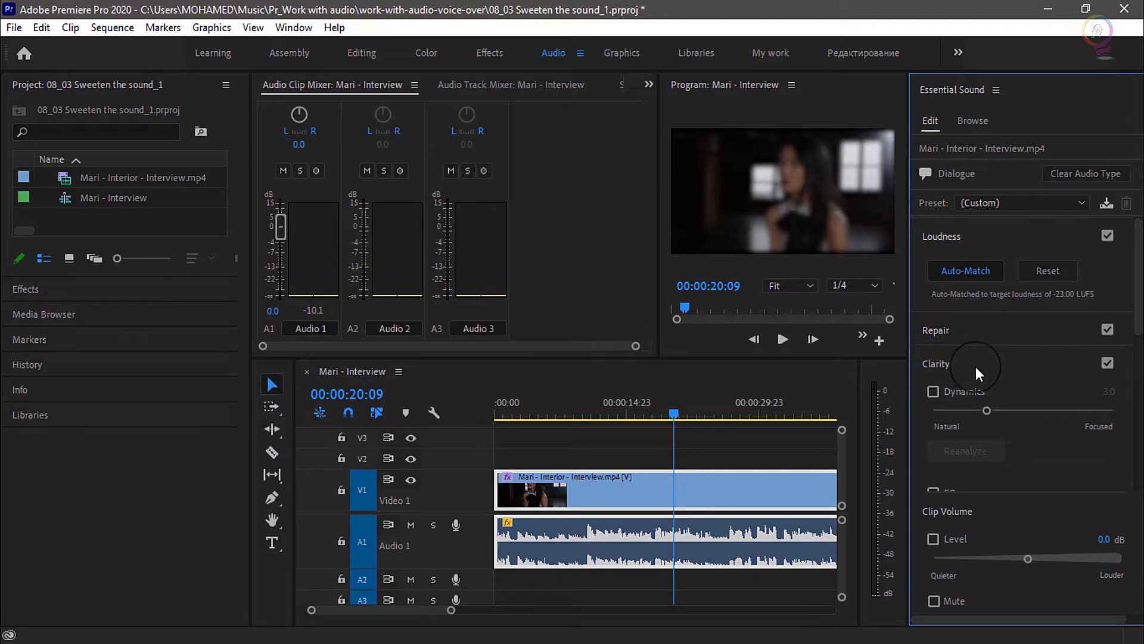
left_click(940, 388)
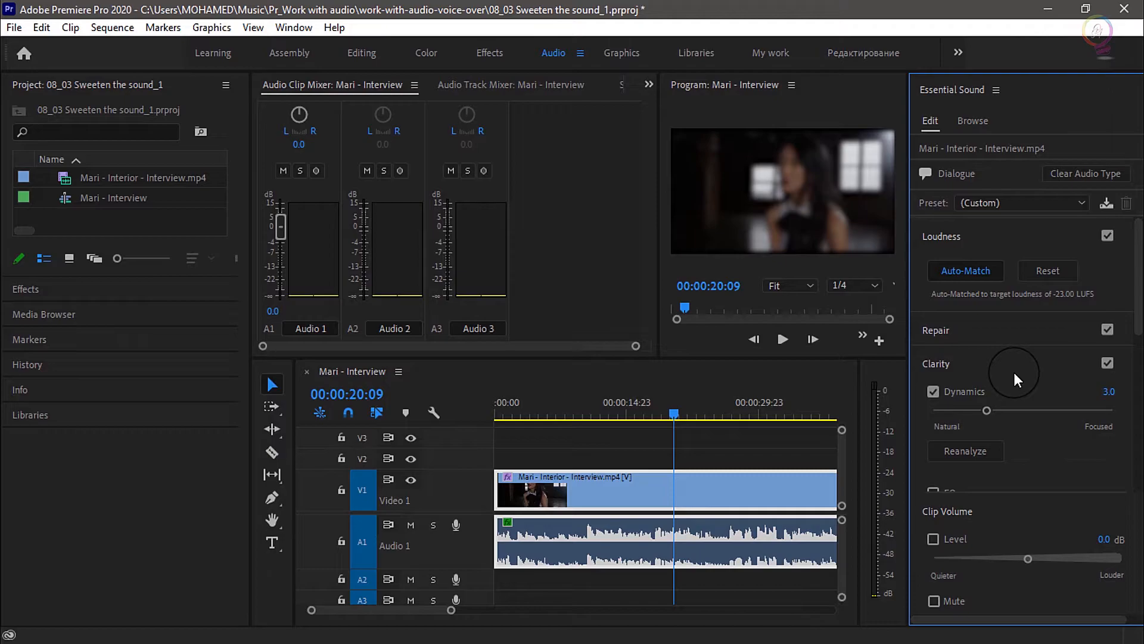
key("space")
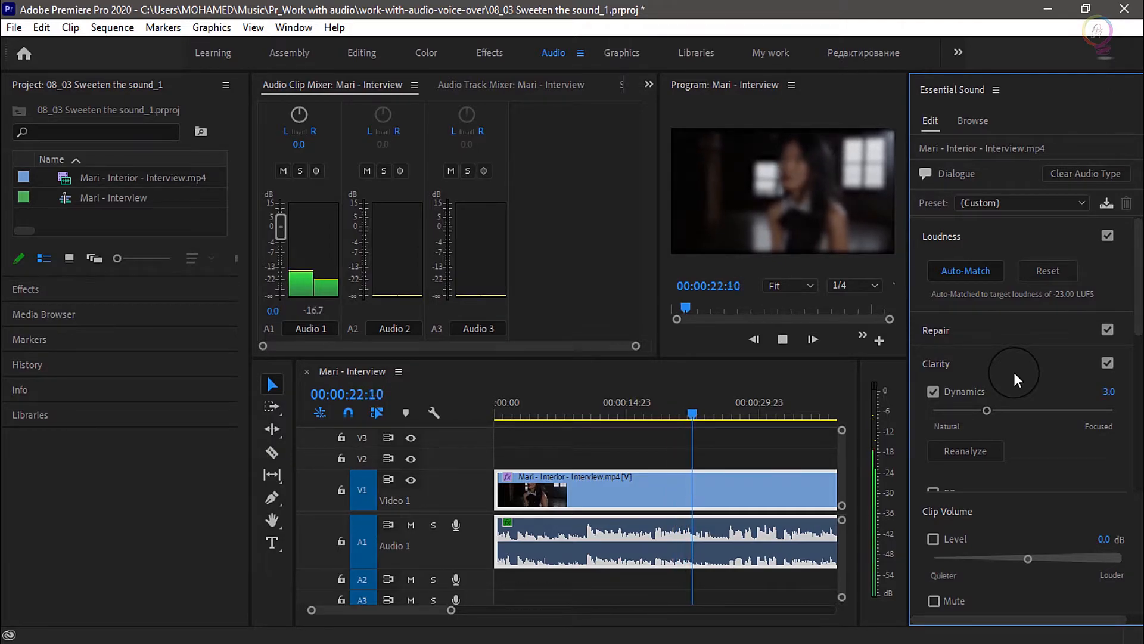
key("space")
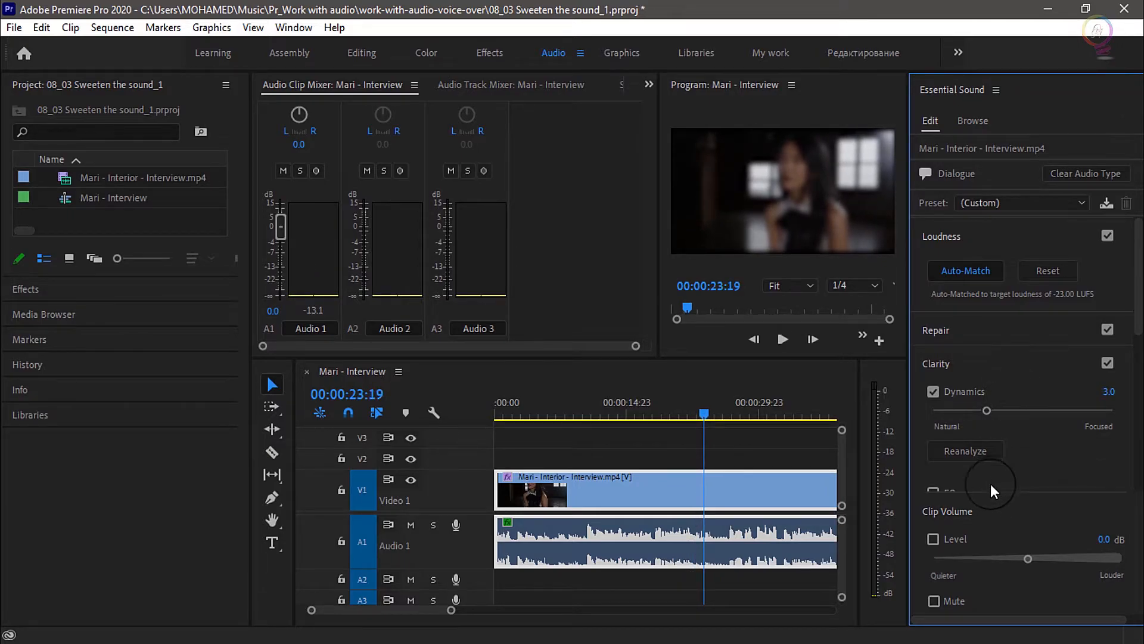
Enable EQ for the dialogue with the Subtle Boost (Female) preset and play the clip to hear it.
scroll(1012, 456, "down", 5)
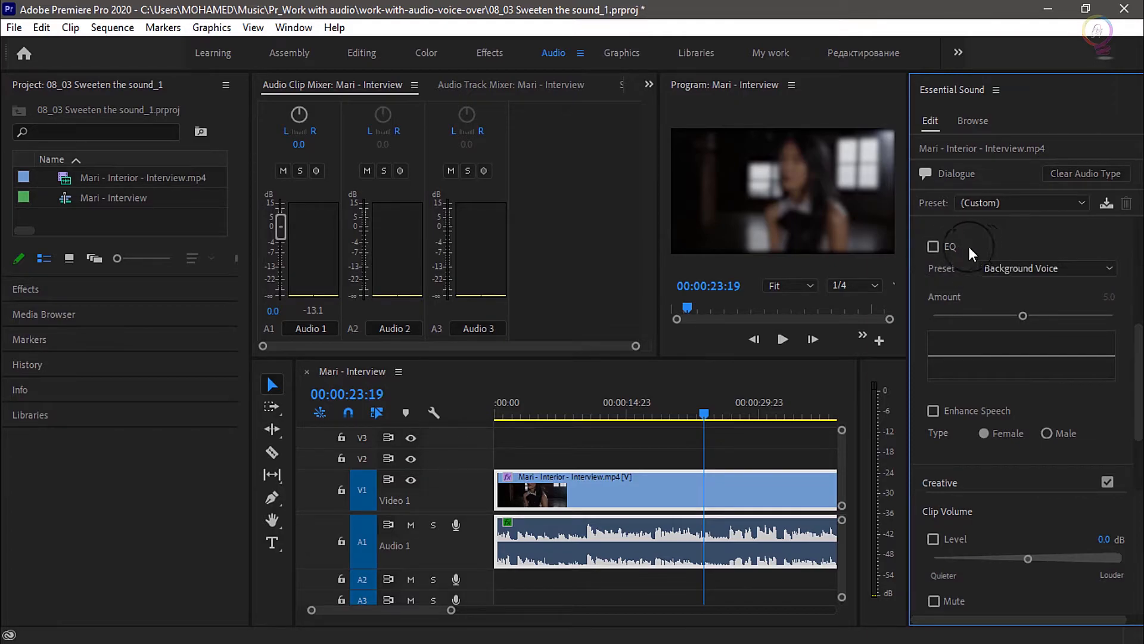
left_click(934, 246)
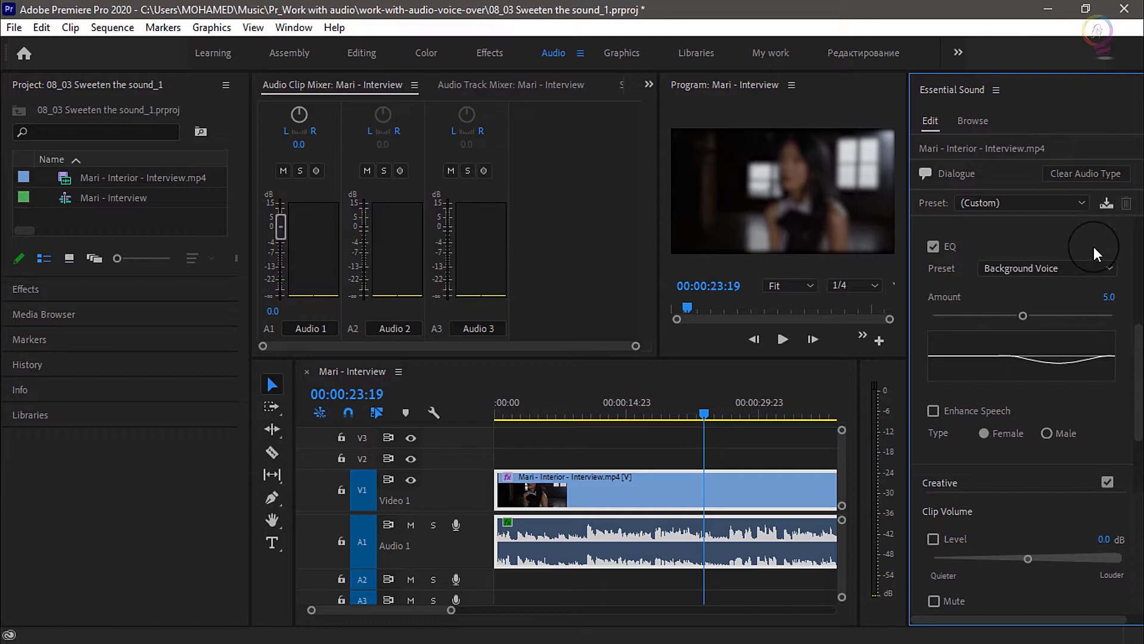
left_click(1102, 264)
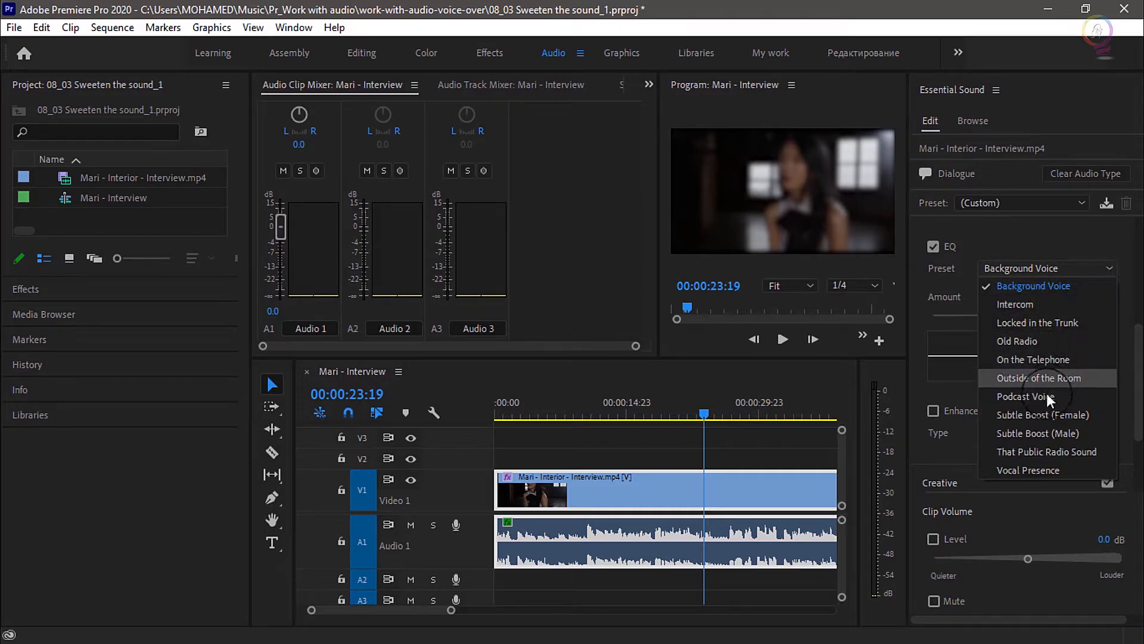
left_click(1046, 414)
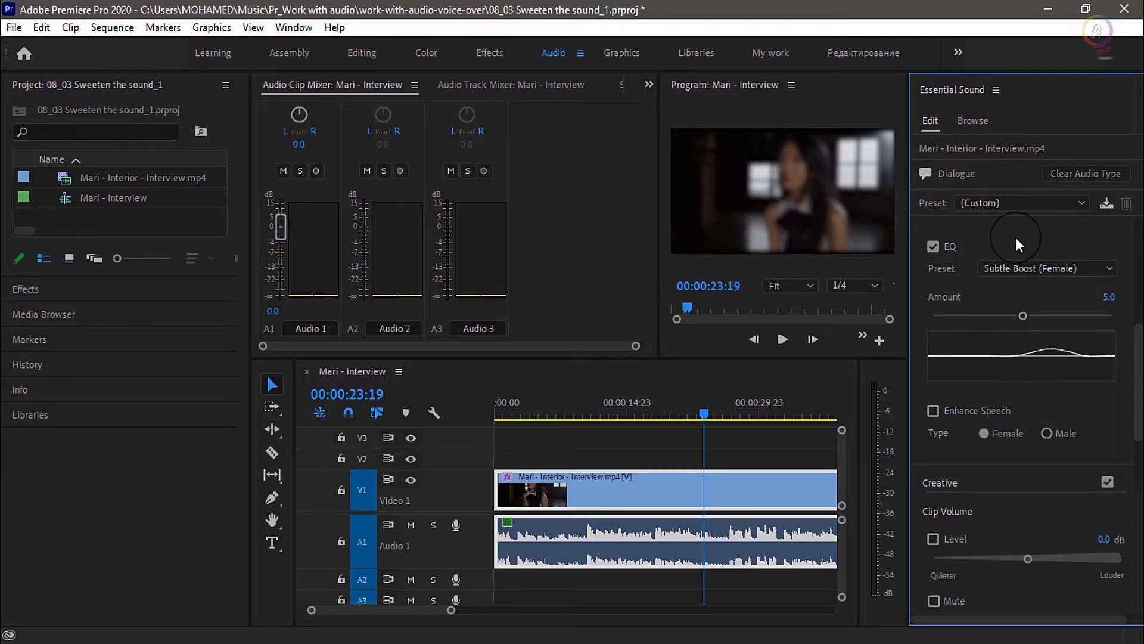
key("space")
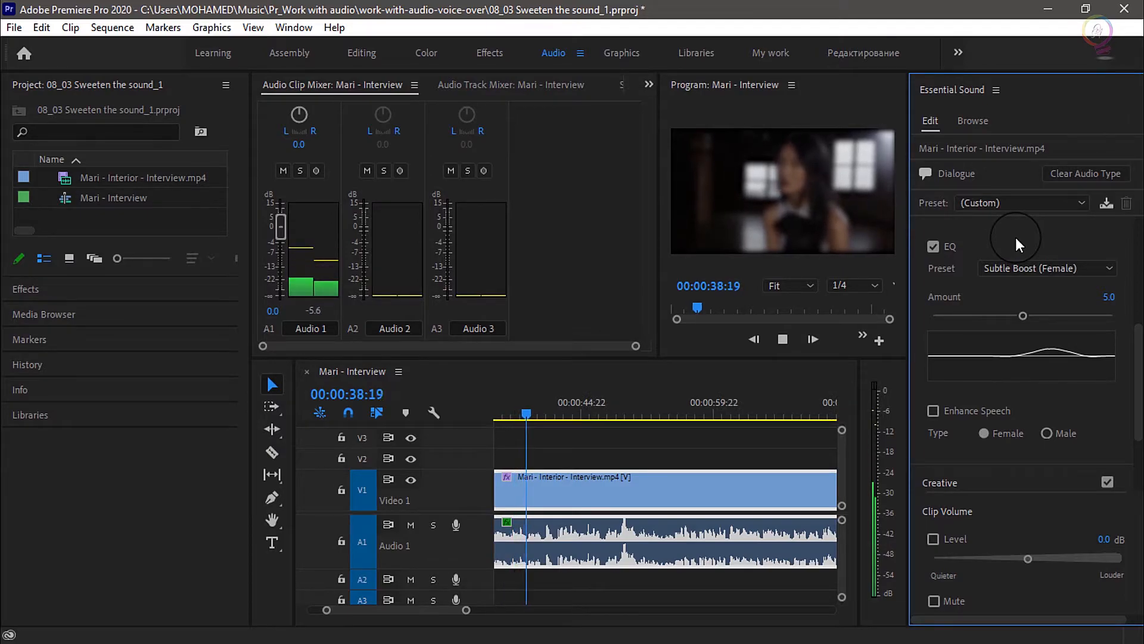
key("space")
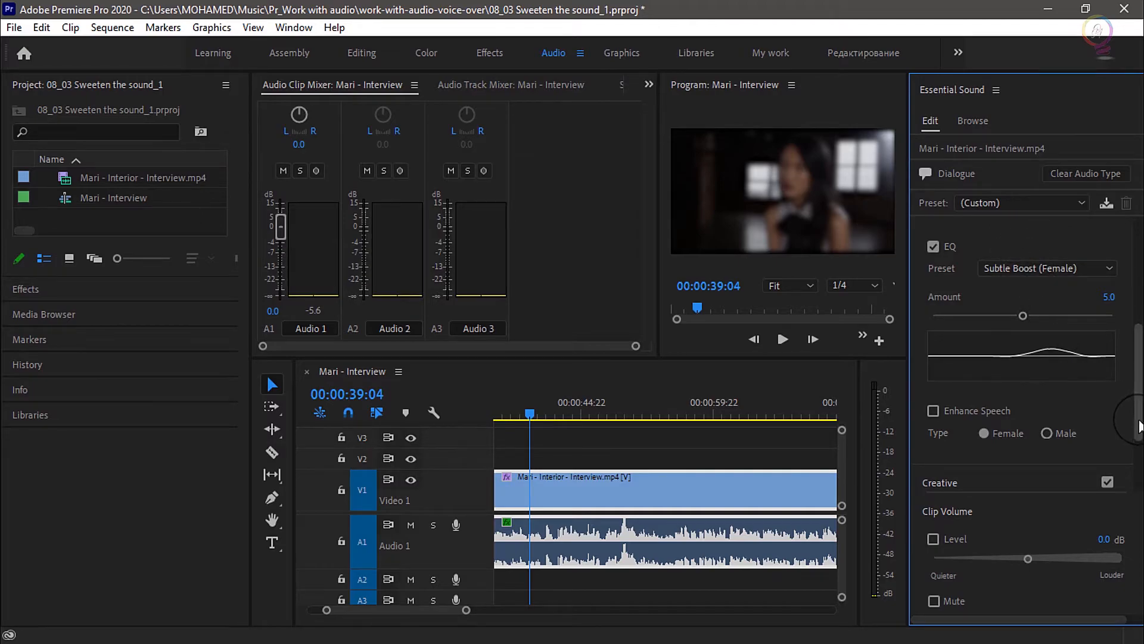
Enable the clip volume Level and raise it to 3.2 dB while playing the interview clip.
scroll(1139, 440, "down", 1)
scroll(1139, 440, "down", 3)
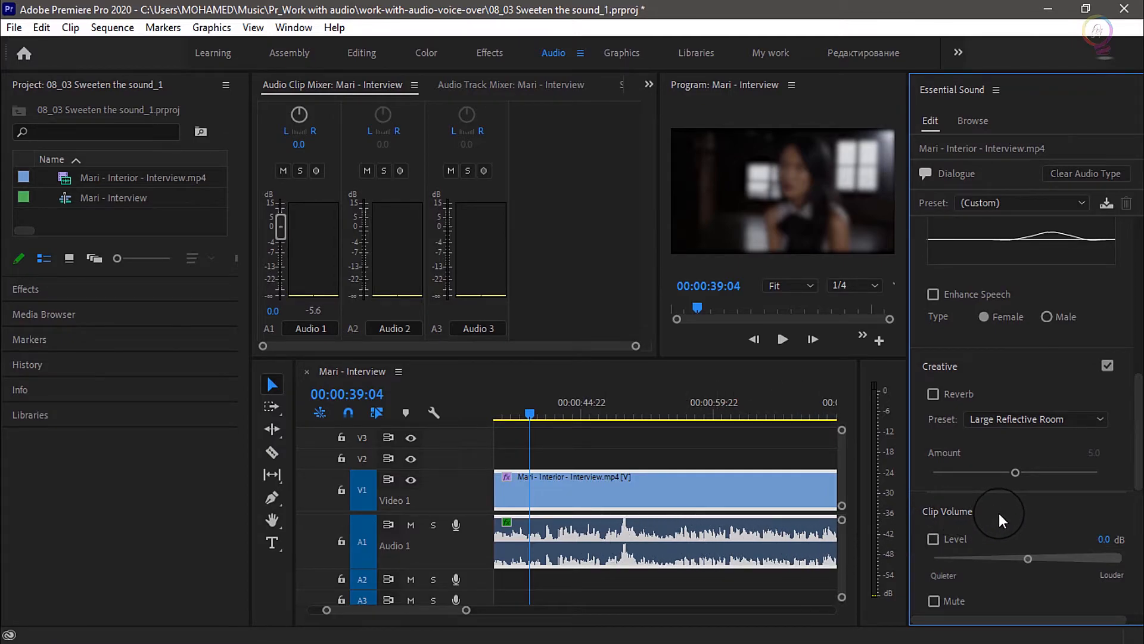
left_click(932, 540)
key("space")
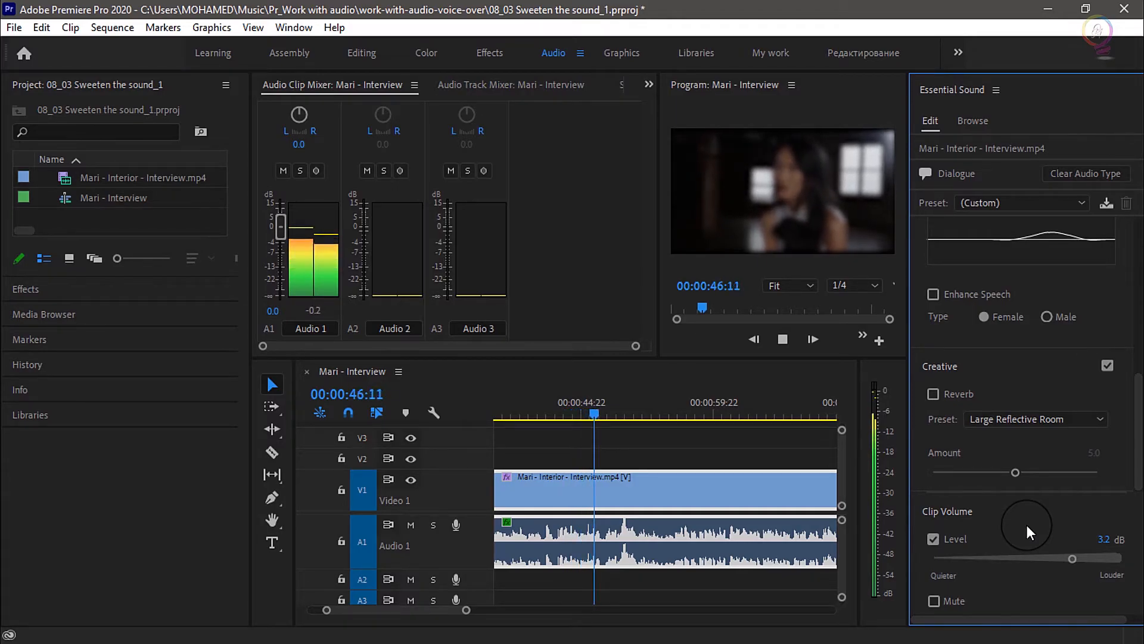
key("space")
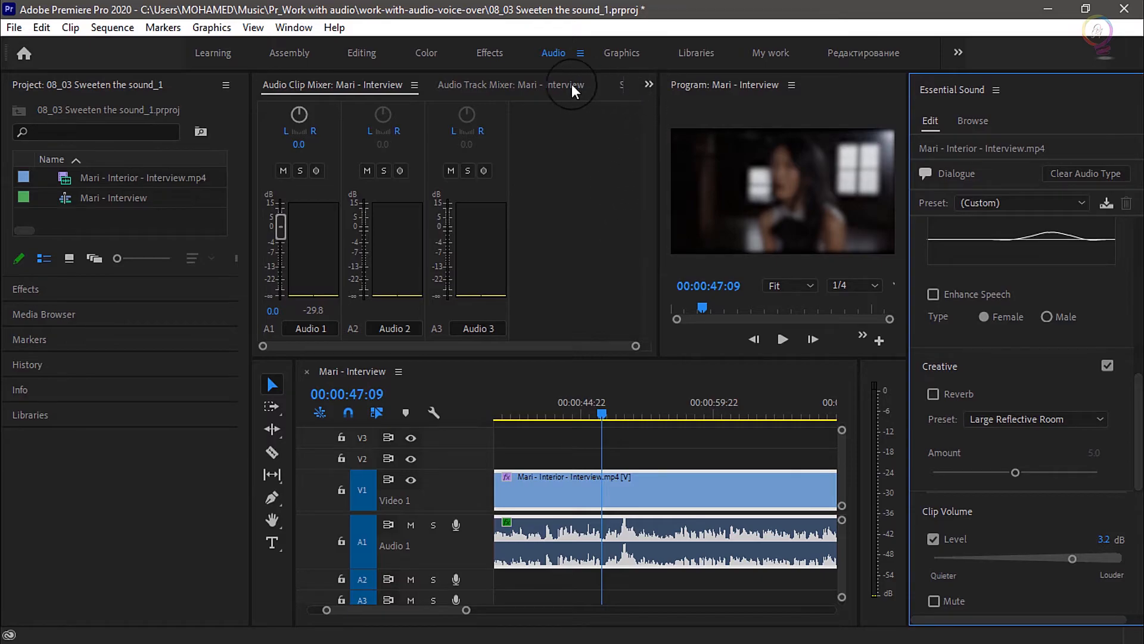
Open the interview clip's Effect Controls and examine the audio effects applied by the Essential Sound adjustments.
left_click(648, 84)
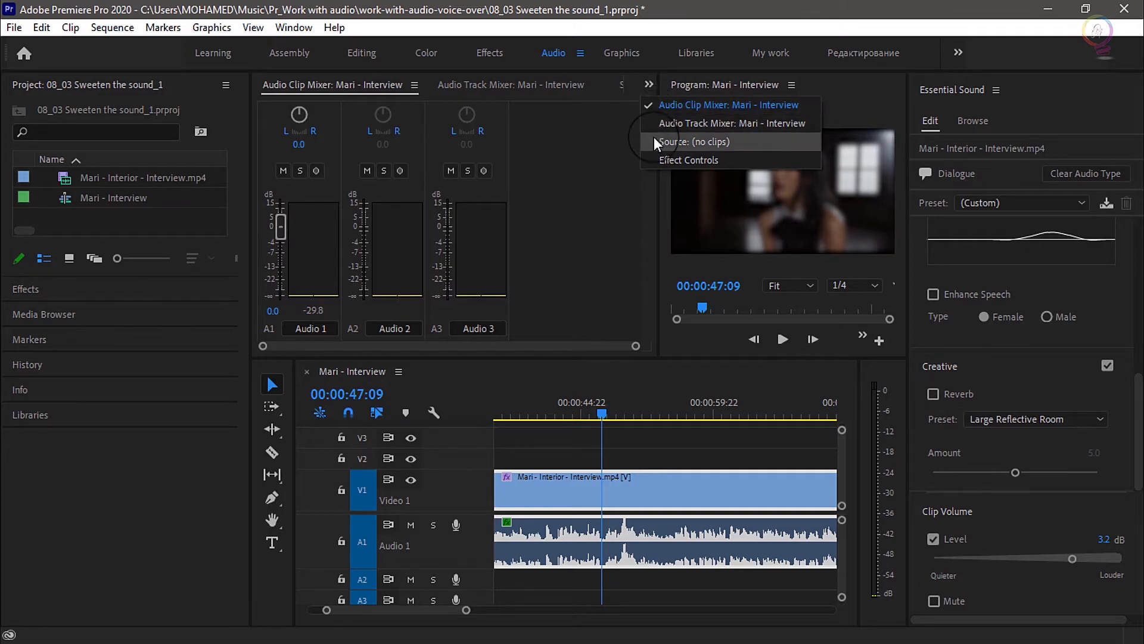
left_click(706, 161)
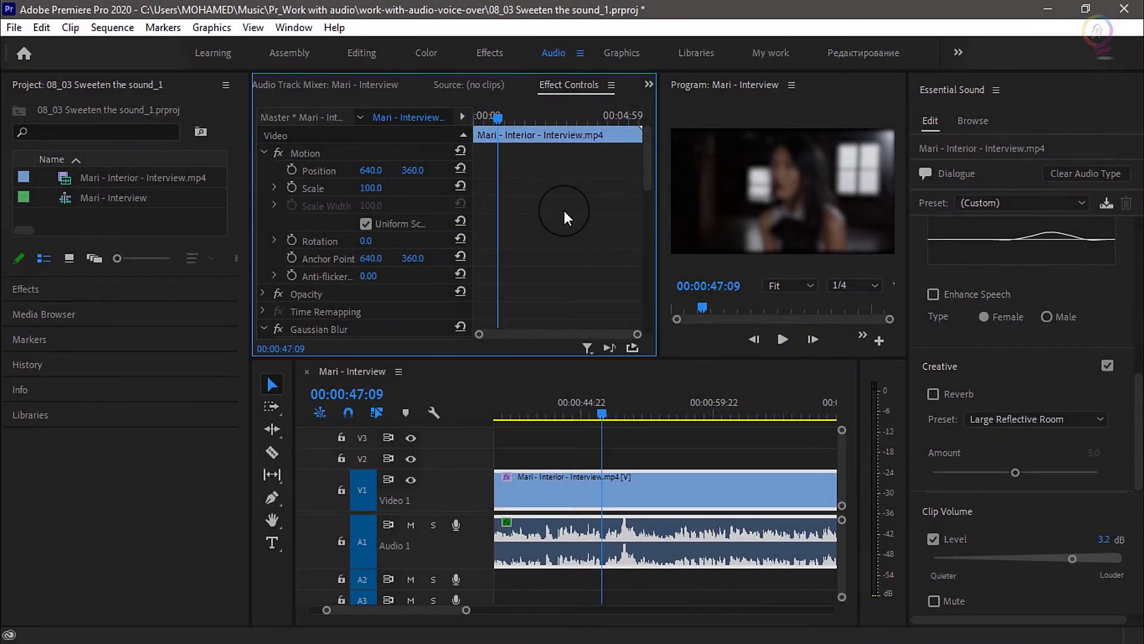
left_click(295, 28)
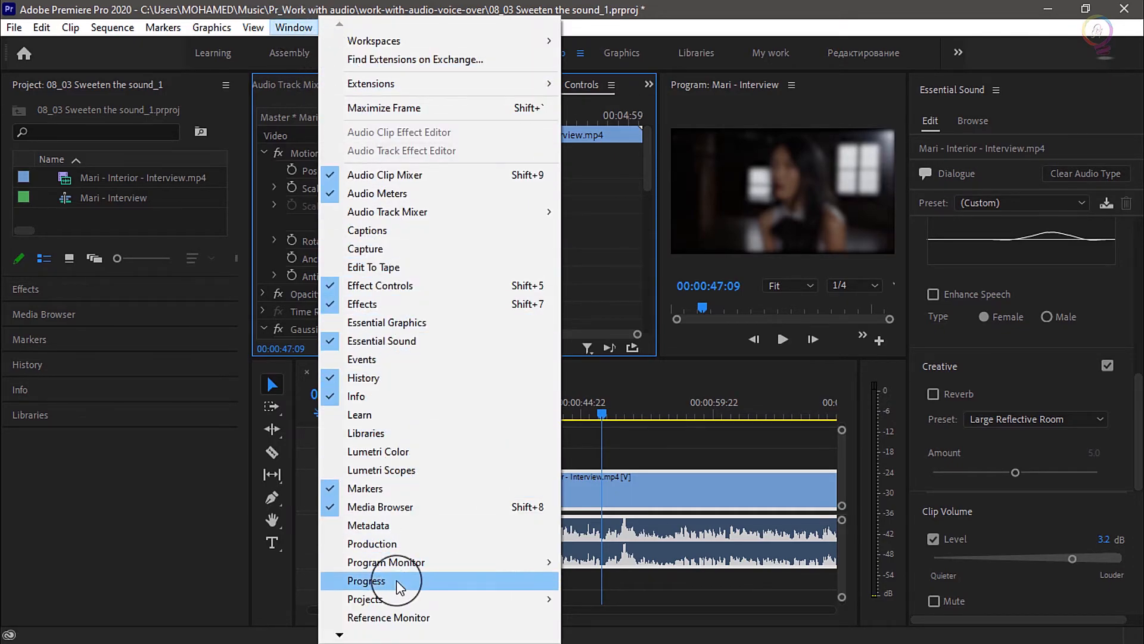
key("Escape")
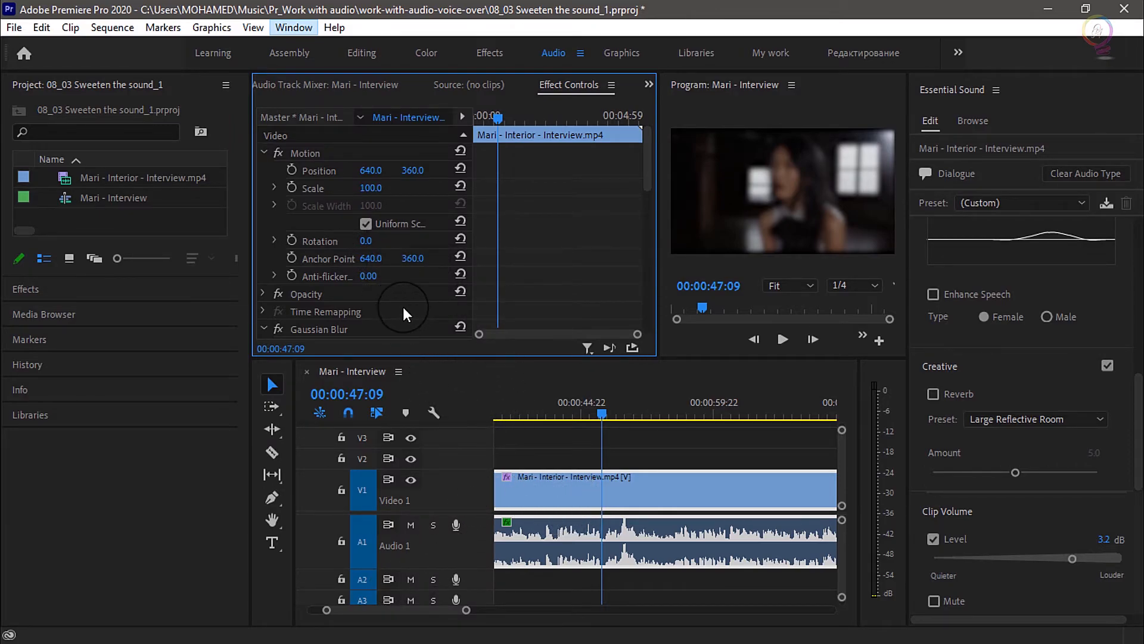
left_click_drag(649, 184, 646, 268)
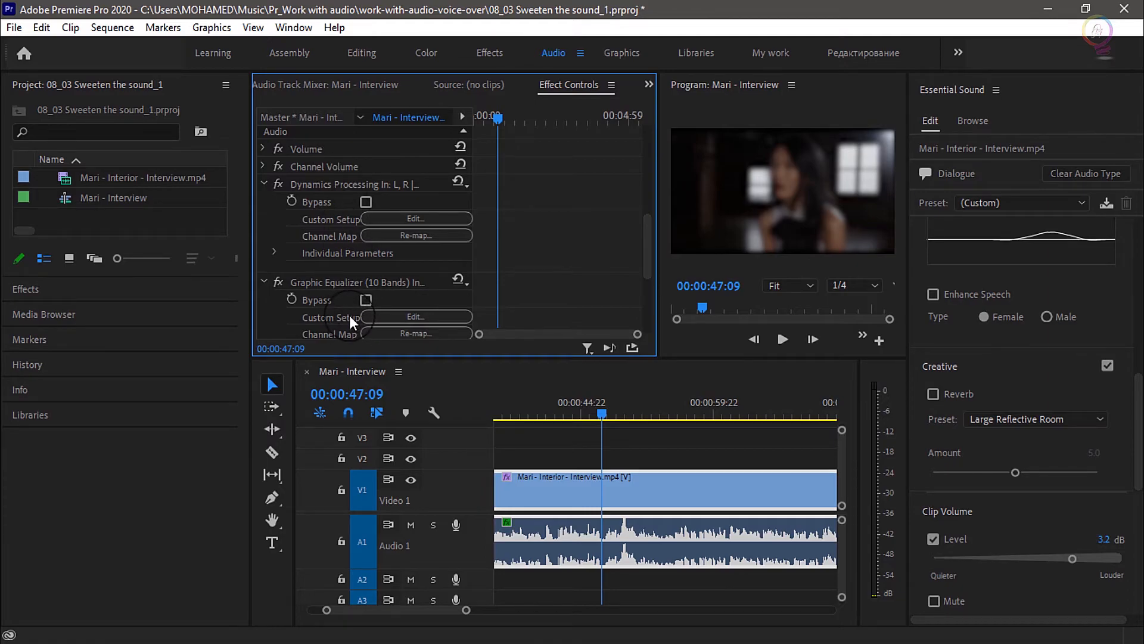
scroll(283, 237, "down", 1)
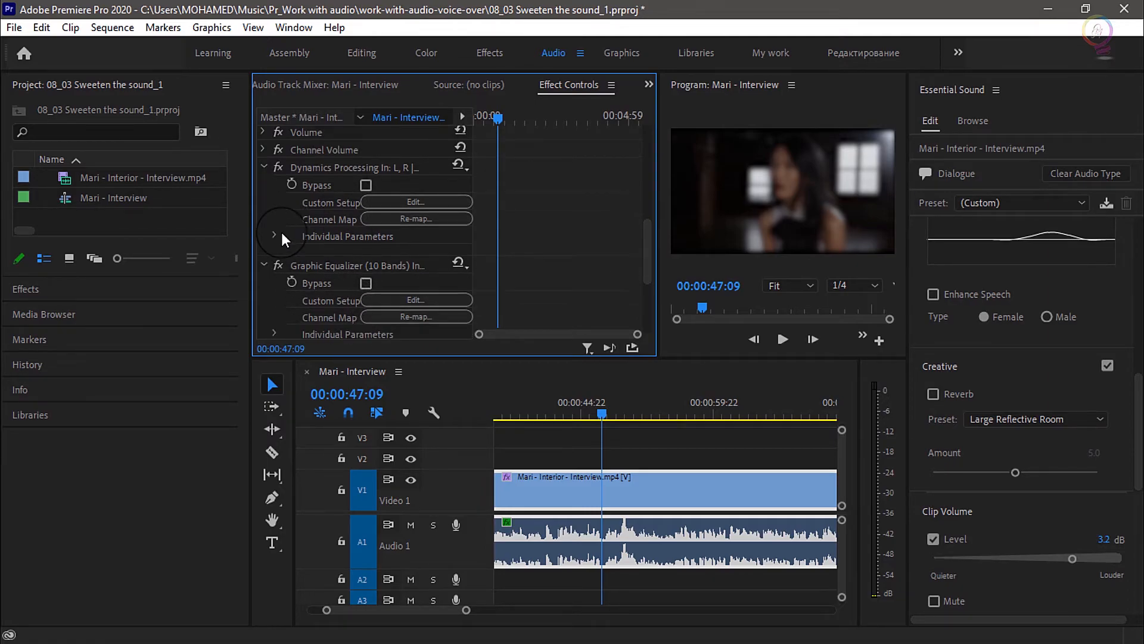
scroll(282, 288, "down", 1)
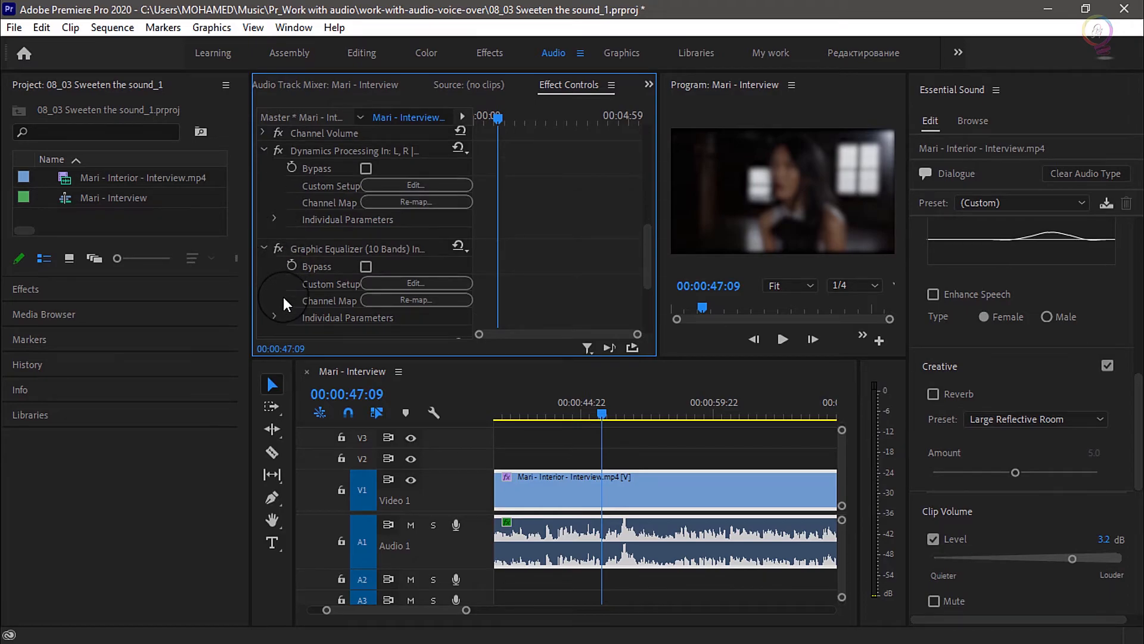
scroll(283, 296, "down", 3)
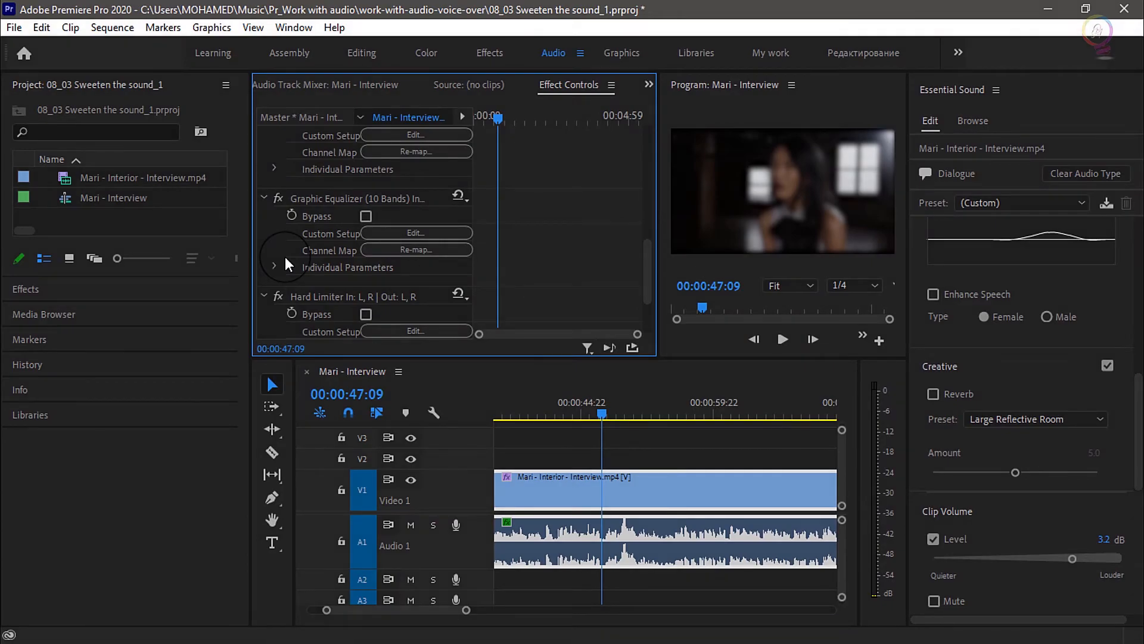
Switch back to the Editing workspace.
left_click(366, 57)
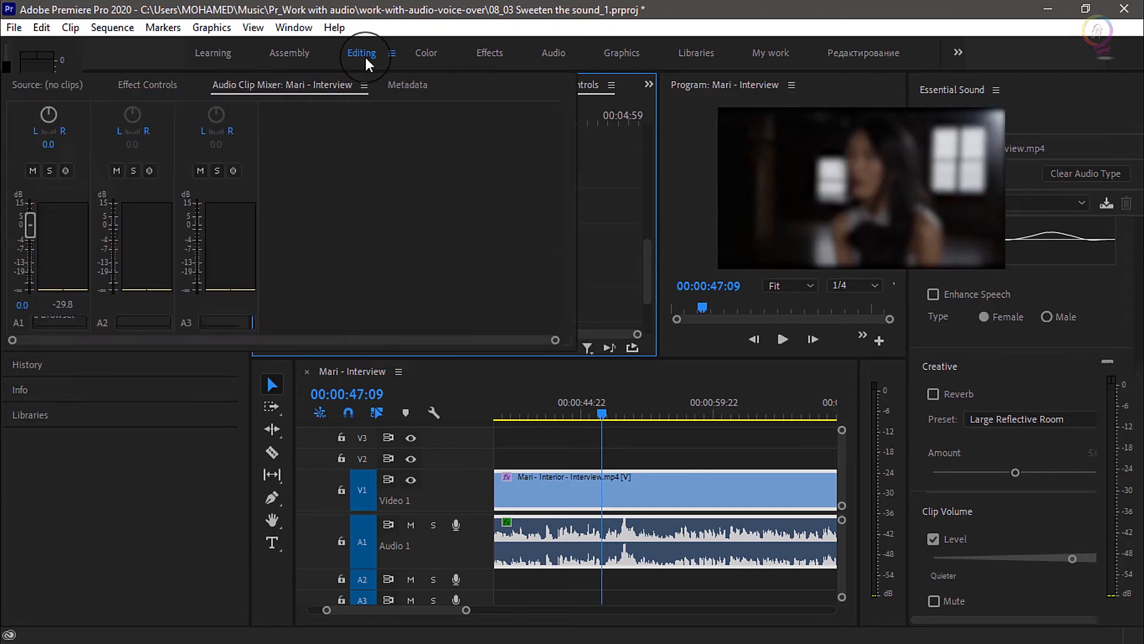